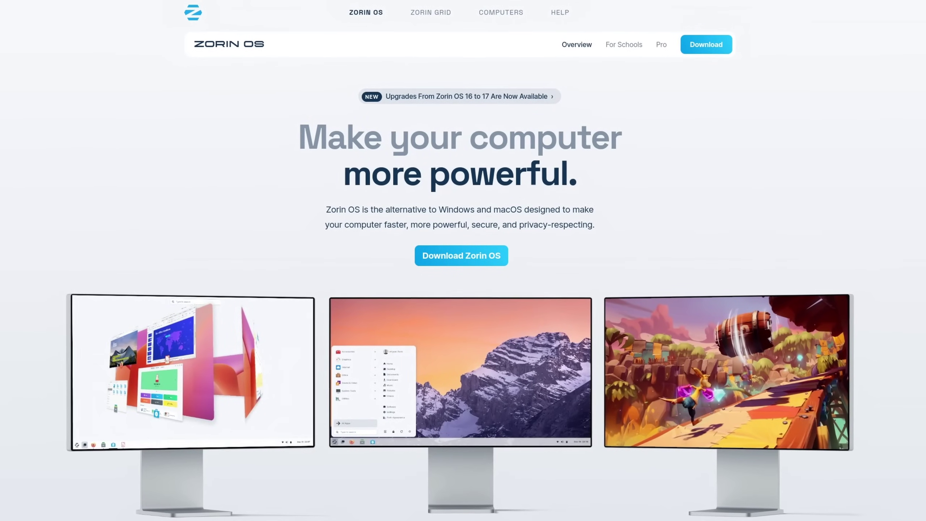
# - Open and close the app menu, then scroll through the Zorin OS homepage feature sections
pyautogui.click(14, 507)
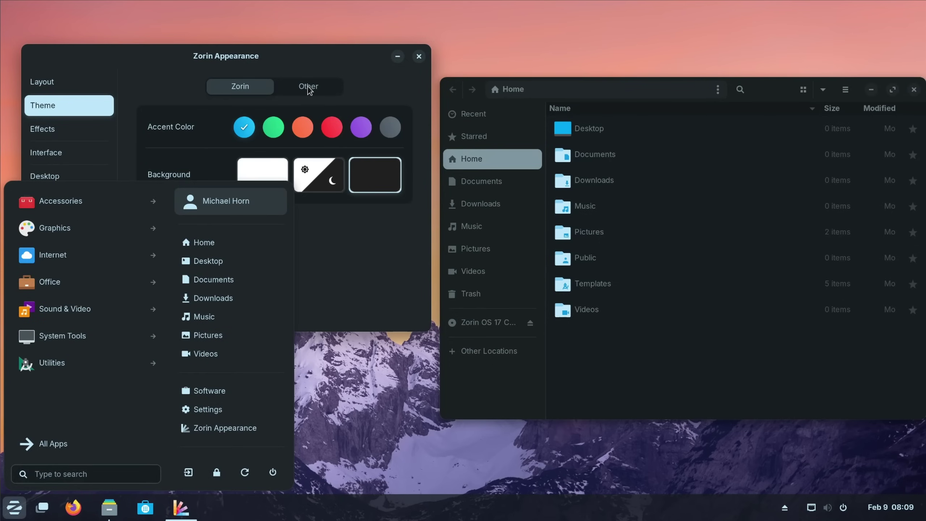
pyautogui.click(321, 61)
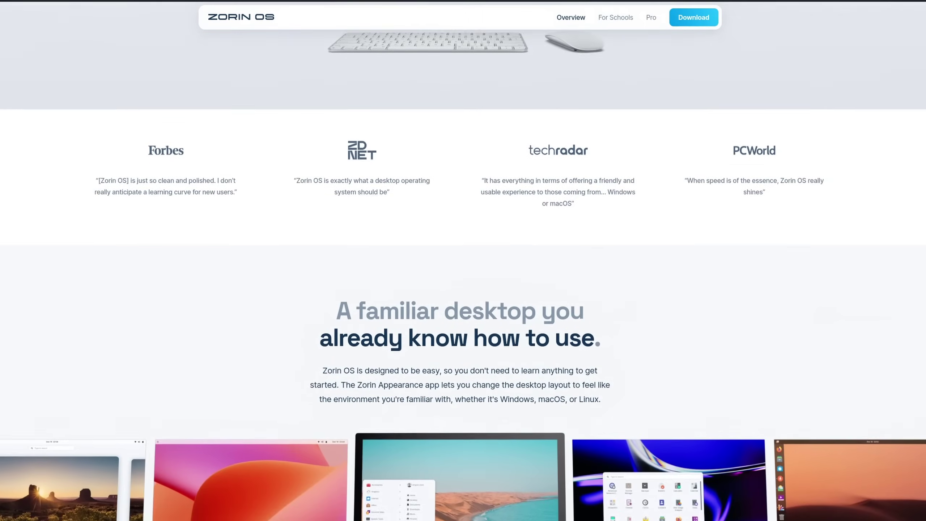
pyautogui.scroll(-9, 463, 260)
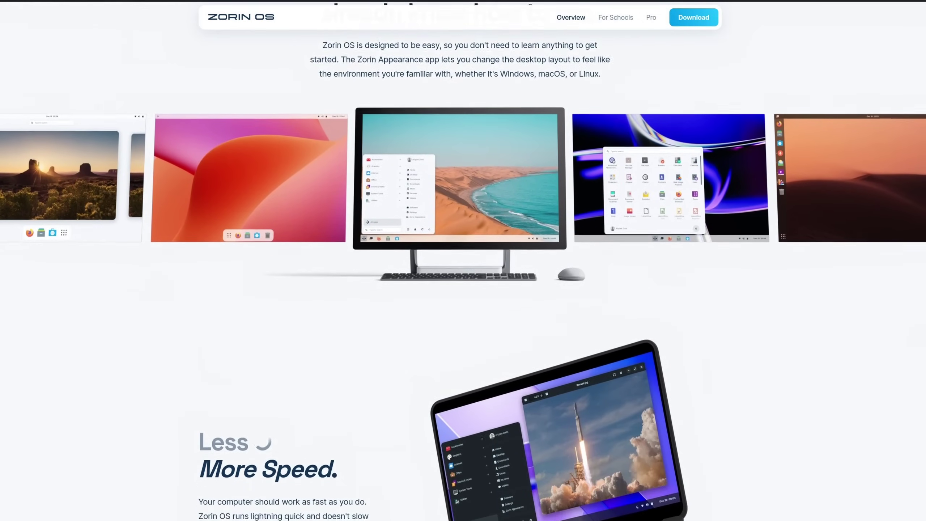
pyautogui.scroll(-9, 463, 260)
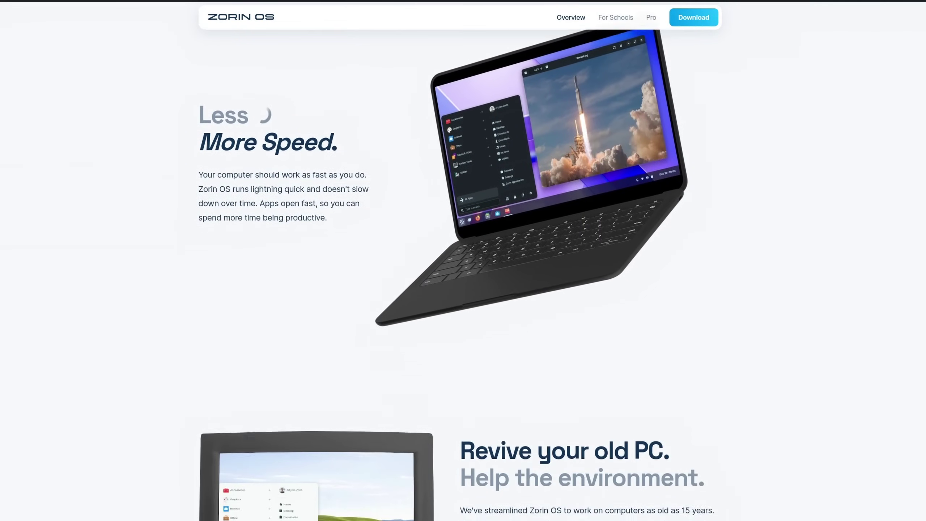
pyautogui.scroll(-9, 463, 261)
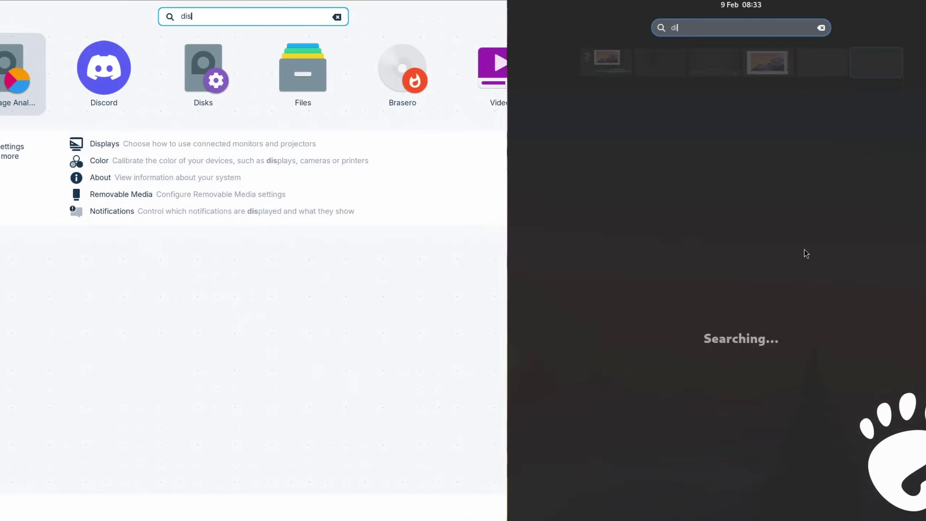
# - Search apps for 'cord', browse the Accessories category, then view the calendar and quick-settings panels
pyautogui.write('cord')
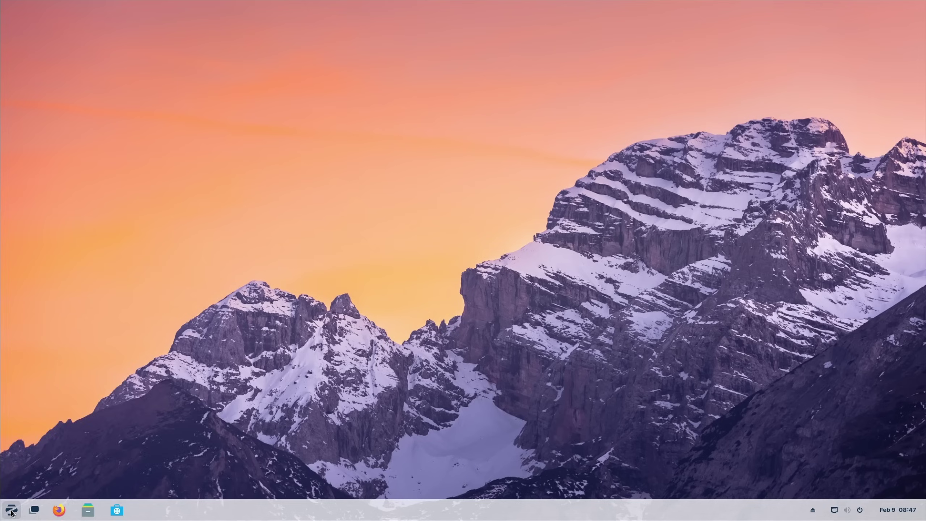
pyautogui.click(11, 510)
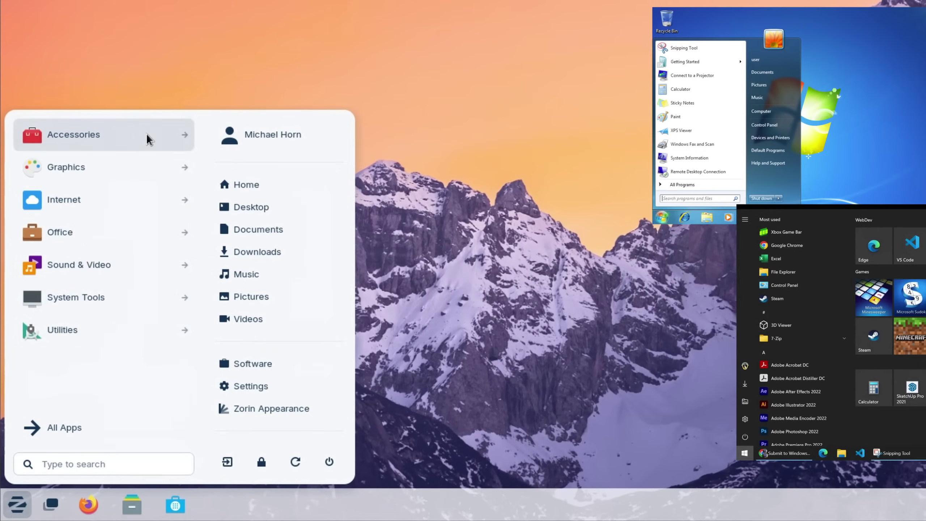
pyautogui.click(147, 135)
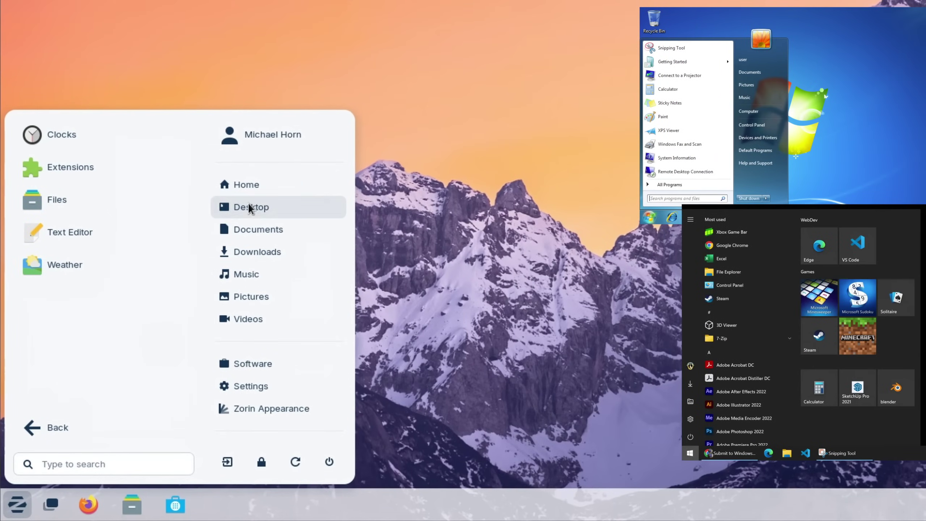
pyautogui.click(893, 510)
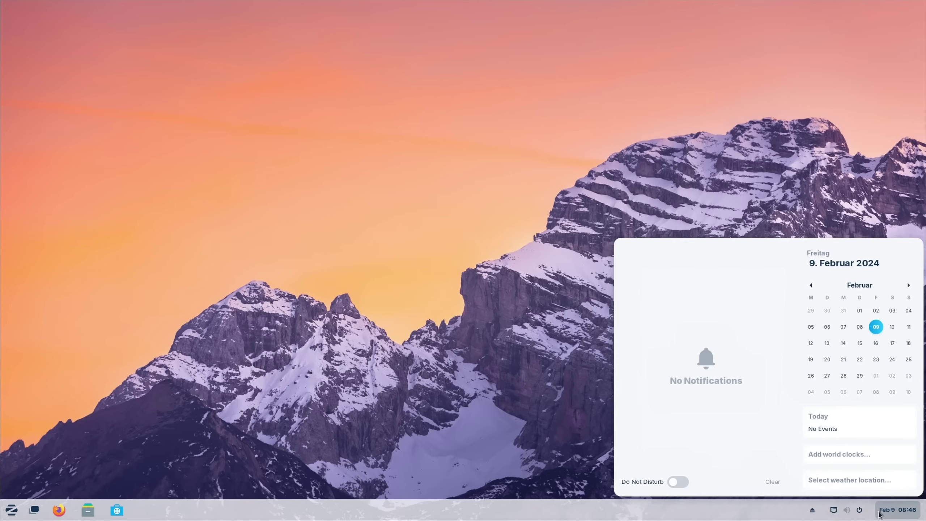
pyautogui.click(842, 511)
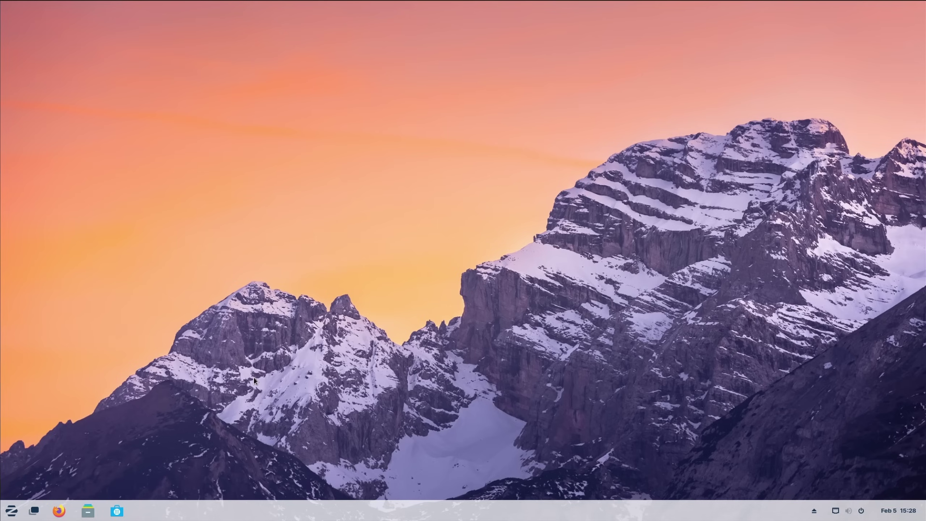
# - Launch Software on a new workspace and try the icon-grid and top-bar desktop layouts
pyautogui.press('super')
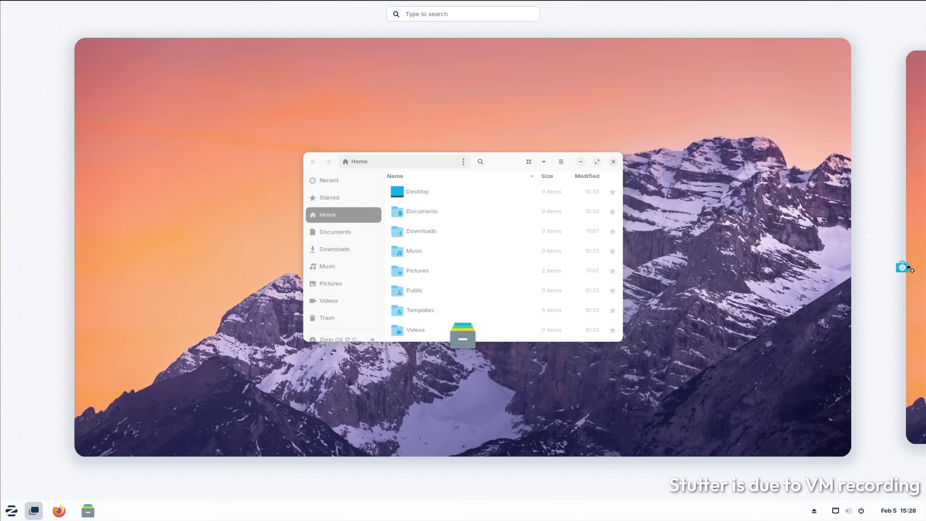
pyautogui.moveTo(908, 268); pyautogui.dragTo(910, 269)
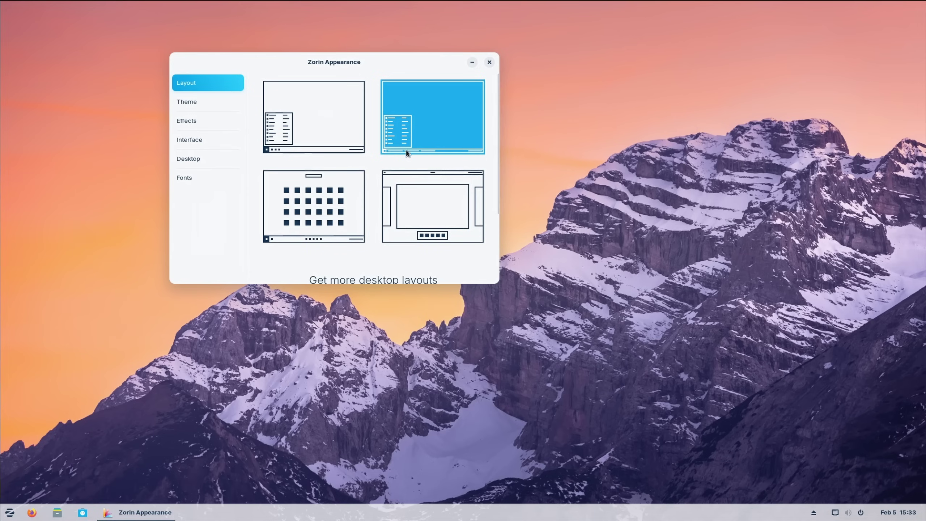
pyautogui.click(297, 201)
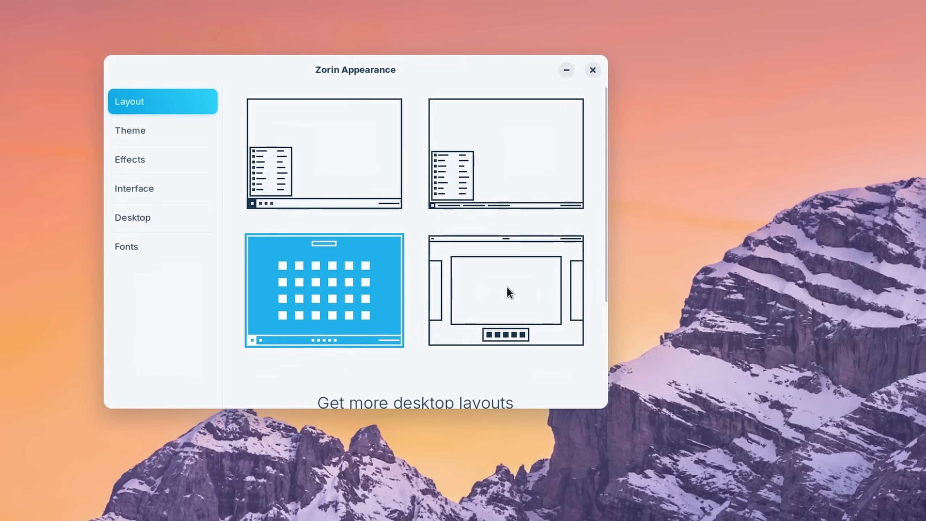
pyautogui.click(506, 286)
# - Open the activities overview and scroll down to Zorin Appearance's Theme page
pyautogui.click(12, 8)
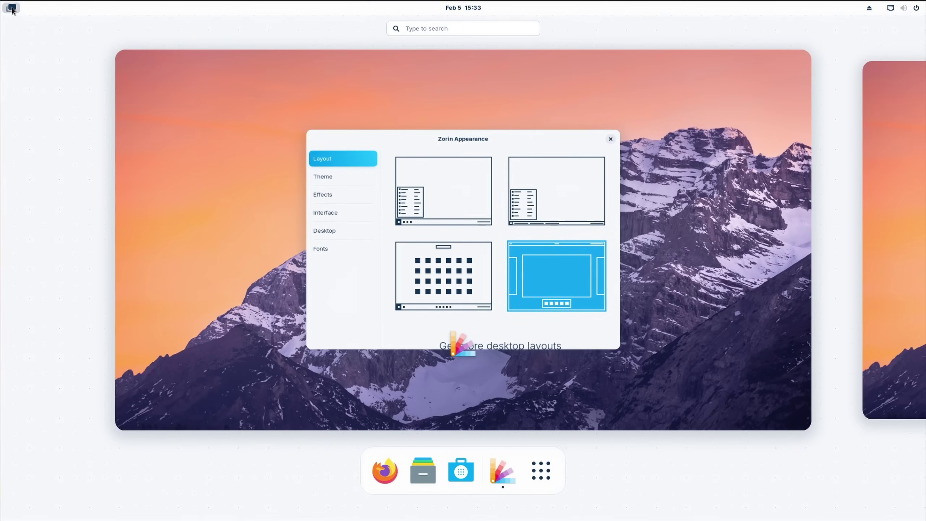
pyautogui.scroll(-1, 247, 205)
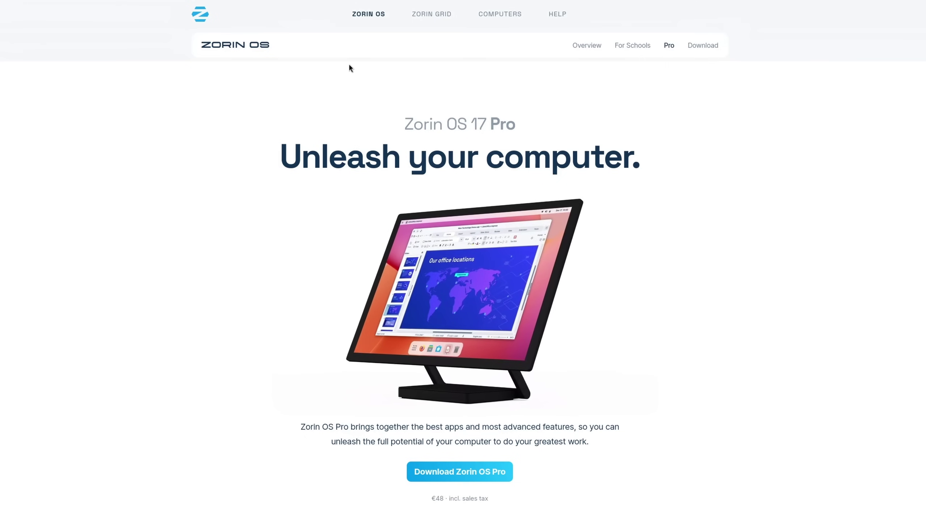
pyautogui.scroll(-10, 411, 111)
pyautogui.scroll(-2, 411, 110)
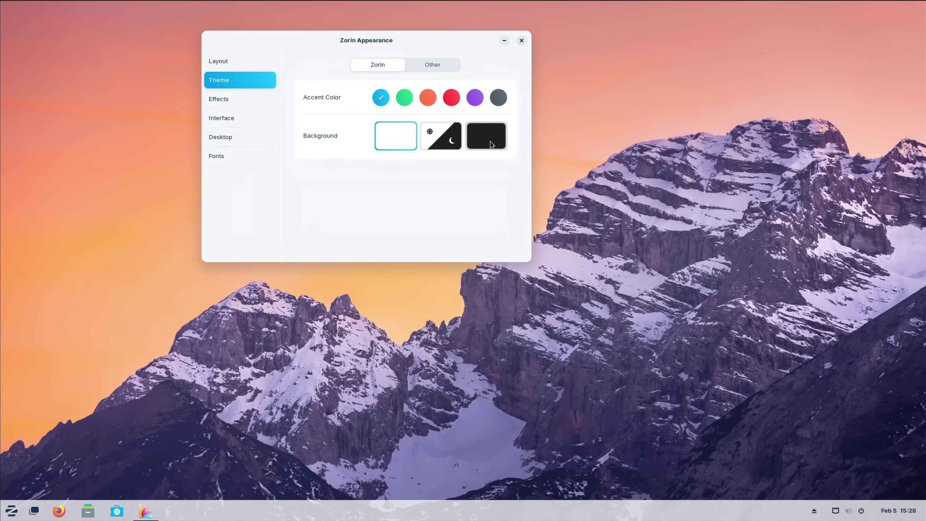
# - Apply the dark background, snap Text Editor to the right half, and enable and rotate the Desktop Cube
pyautogui.click(490, 144)
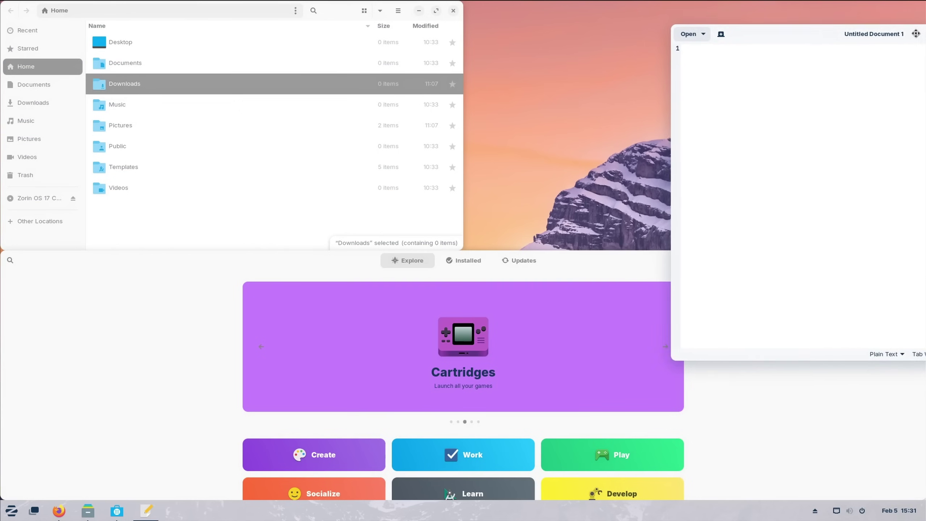
pyautogui.press('super+Right')
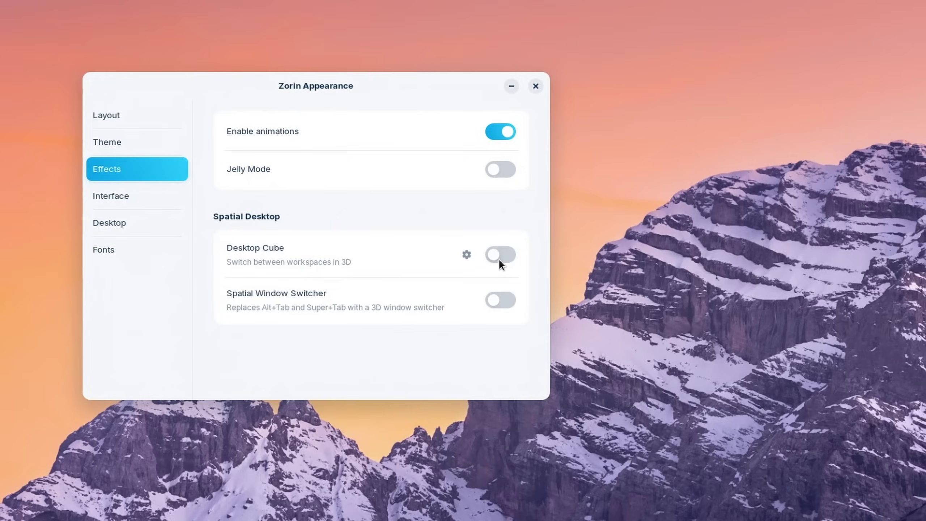
pyautogui.click(500, 255)
pyautogui.press('super')
pyautogui.moveTo(580, 305); pyautogui.dragTo(510, 303)
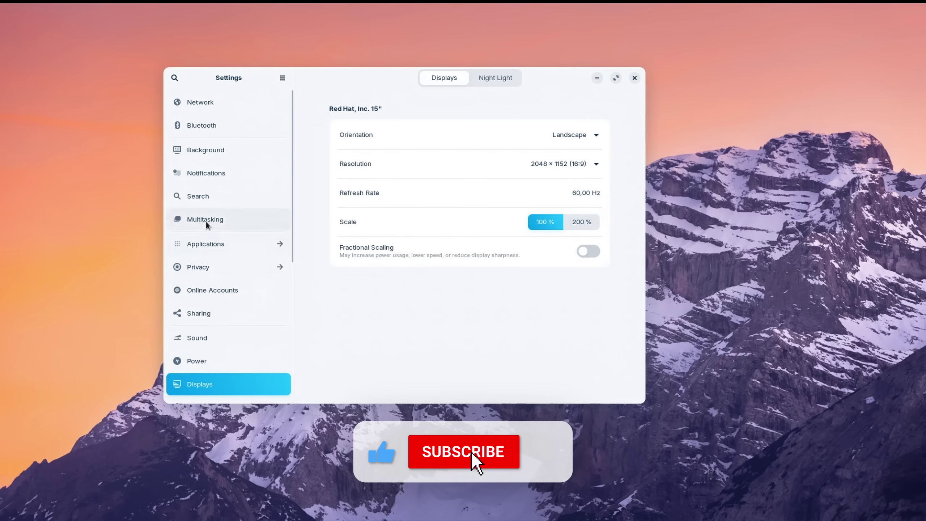
# - Turn on Fractional Scaling in Displays and show the list of scale percentages
pyautogui.scroll(-5, 190, 267)
pyautogui.scroll(3, 184, 277)
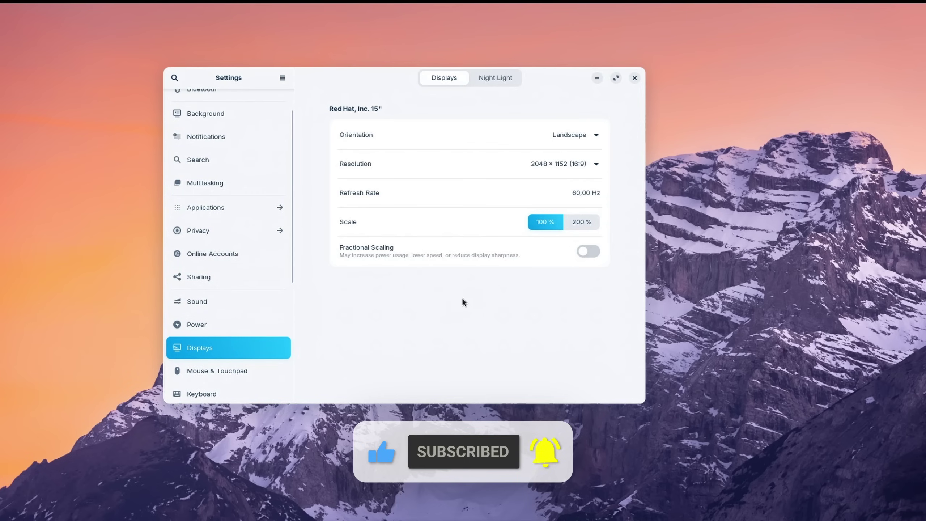
pyautogui.click(588, 251)
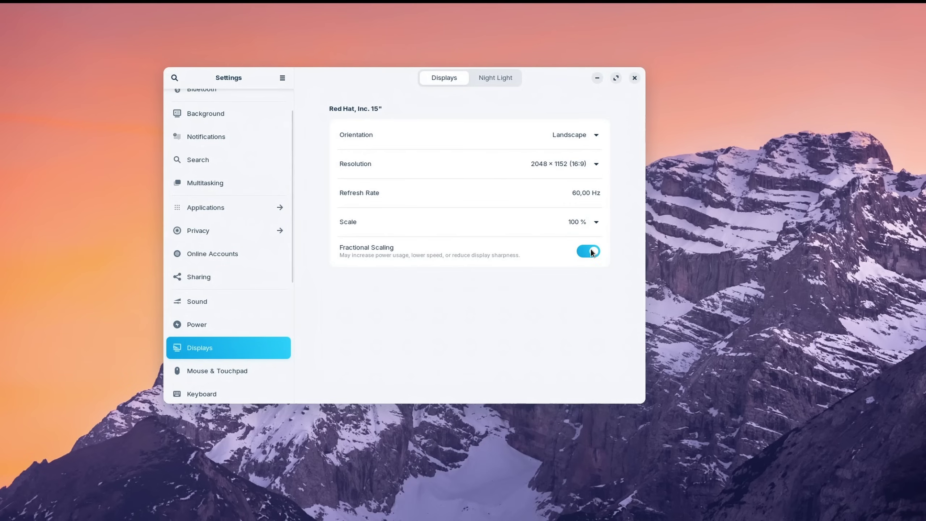
pyautogui.click(593, 223)
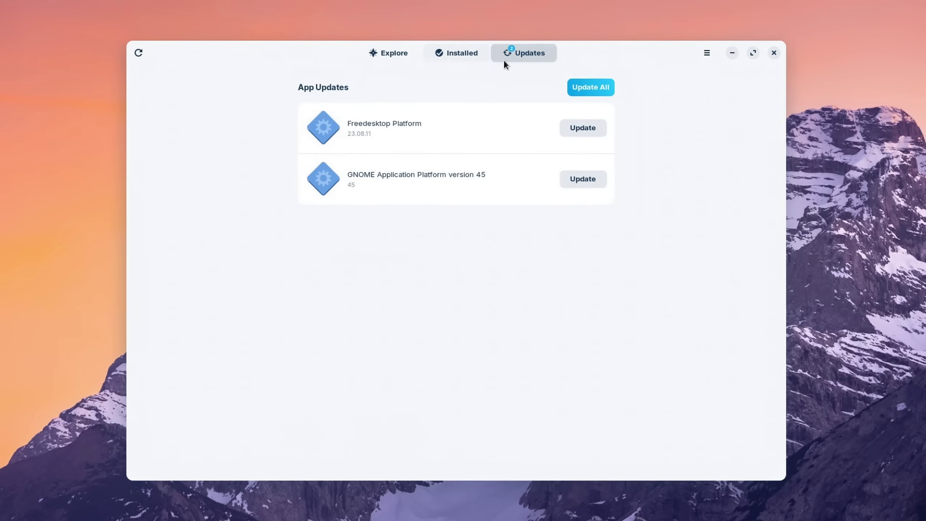
# - Browse the store's Explore page and Steam details, then review the other software repositories
pyautogui.click(399, 53)
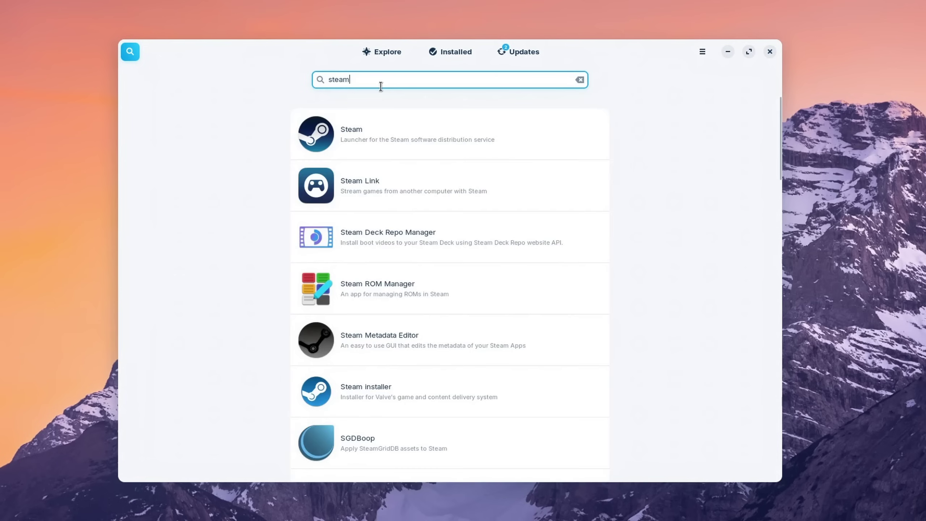
pyautogui.click(417, 124)
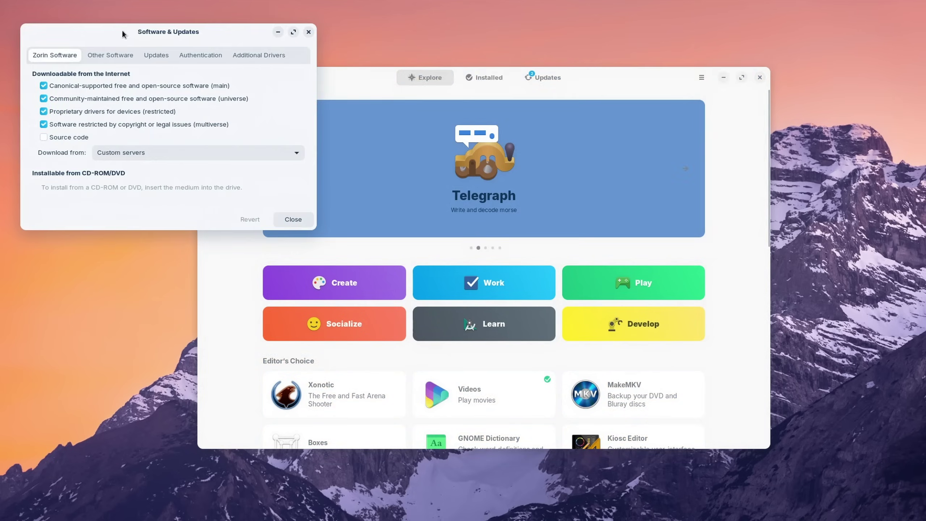
pyautogui.click(106, 55)
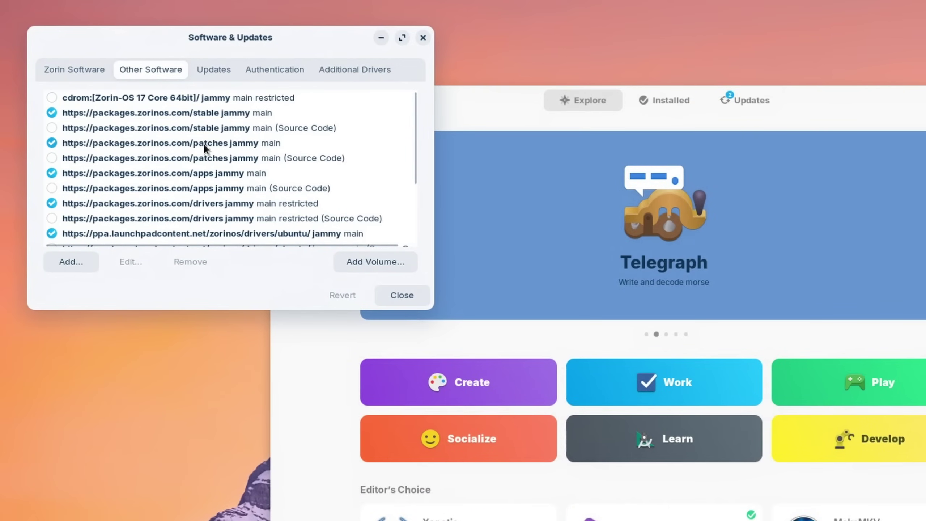
pyautogui.moveTo(415, 133)
pyautogui.mouseDown()
pyautogui.moveTo(411, 205)
pyautogui.moveTo(406, 122)
pyautogui.mouseUp()
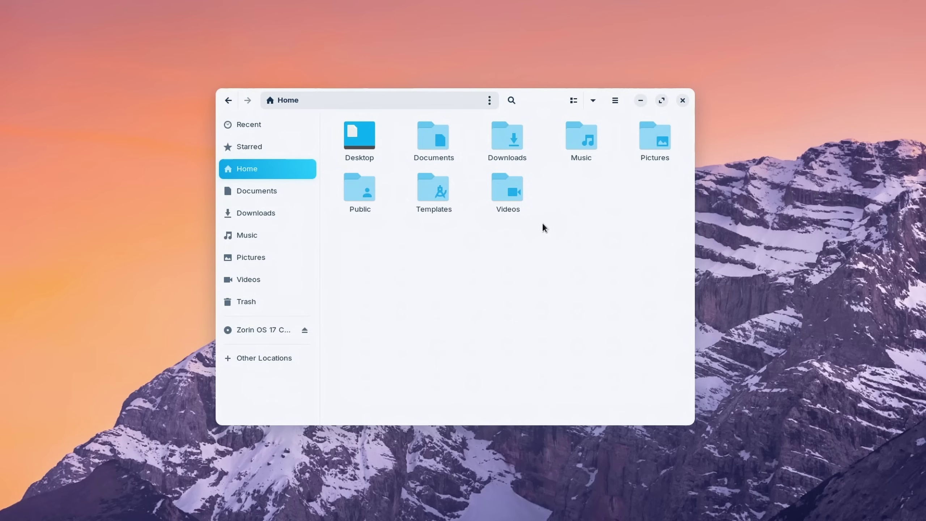
# - Browse Other Locations with its server address help, then start connecting a Google account
pyautogui.click(293, 360)
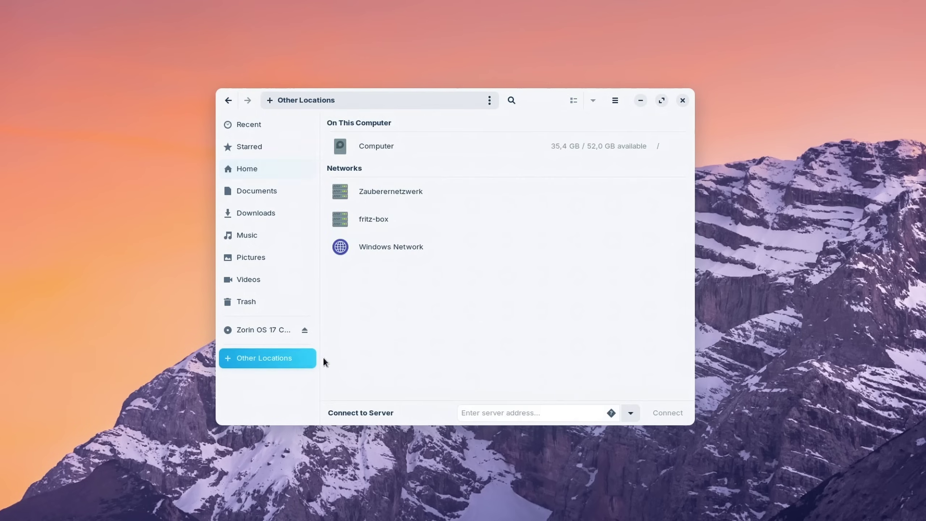
pyautogui.click(611, 414)
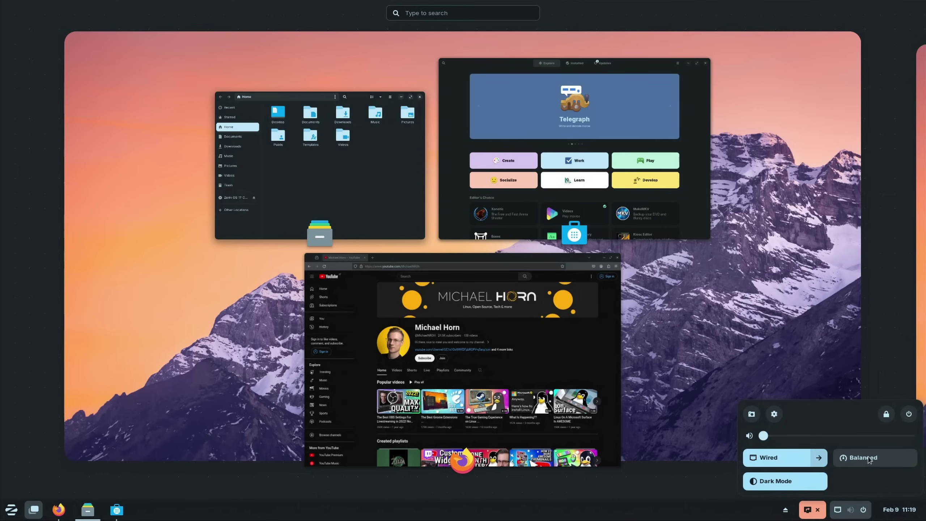
pyautogui.press('Escape')
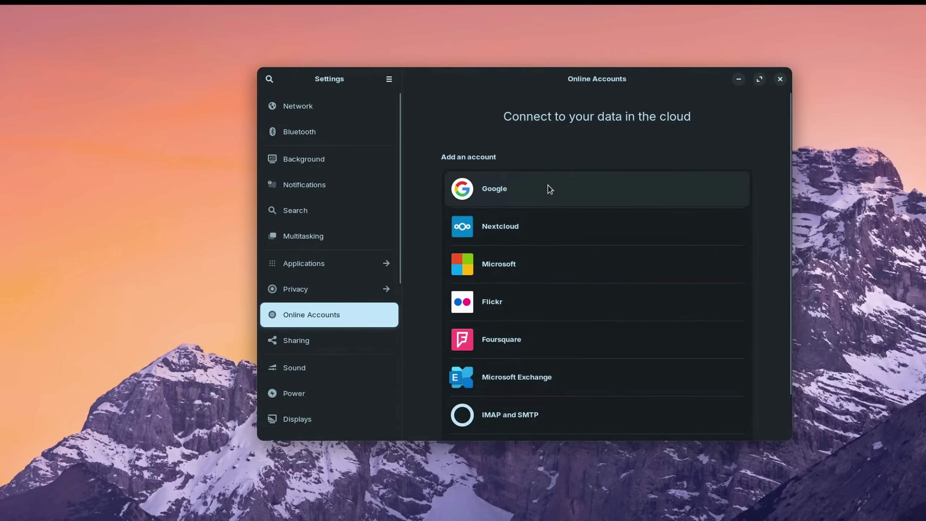
pyautogui.click(548, 185)
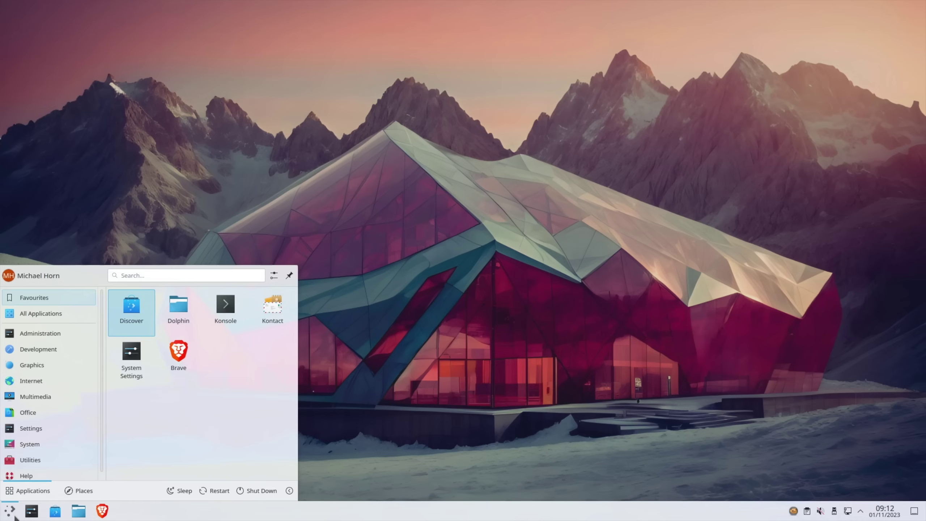
# - Switch the KDE Plasma launcher from Favourites to the Help category
pyautogui.click(18, 478)
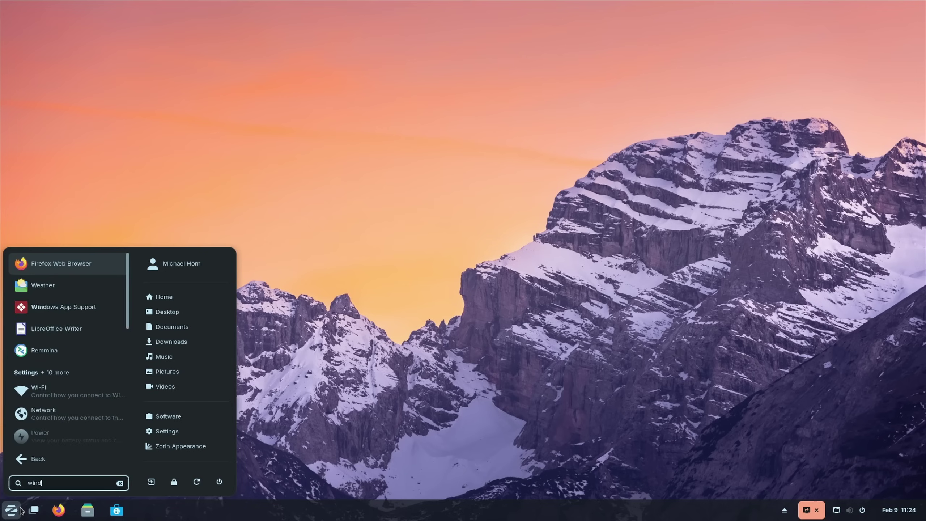
# - Open Windows App Support from the 'wind' menu search results
pyautogui.click(72, 271)
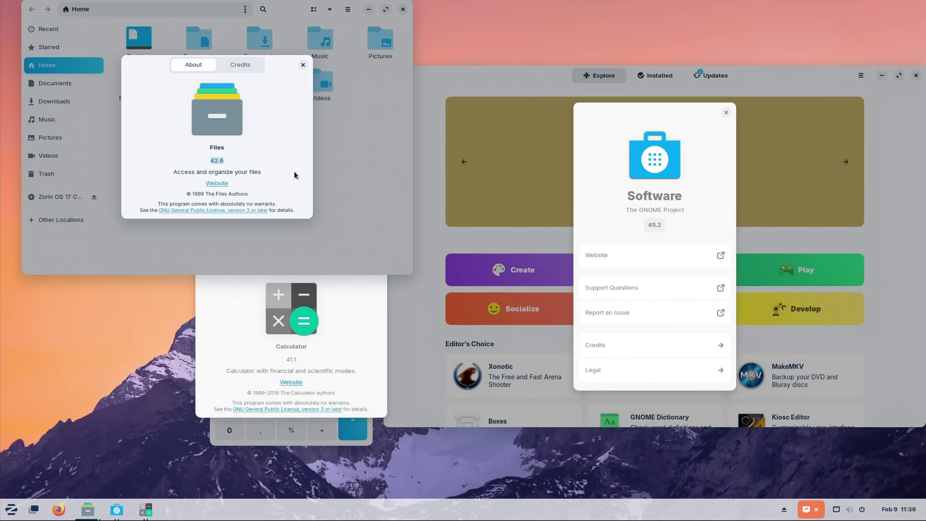
# - Copy the Software version number and close Calculator's About dialog
pyautogui.click(655, 225)
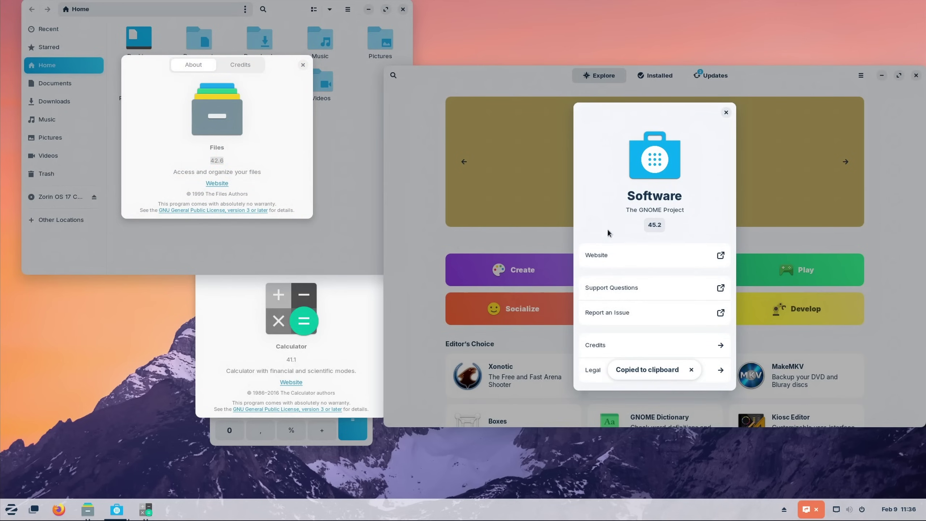
pyautogui.click(284, 366)
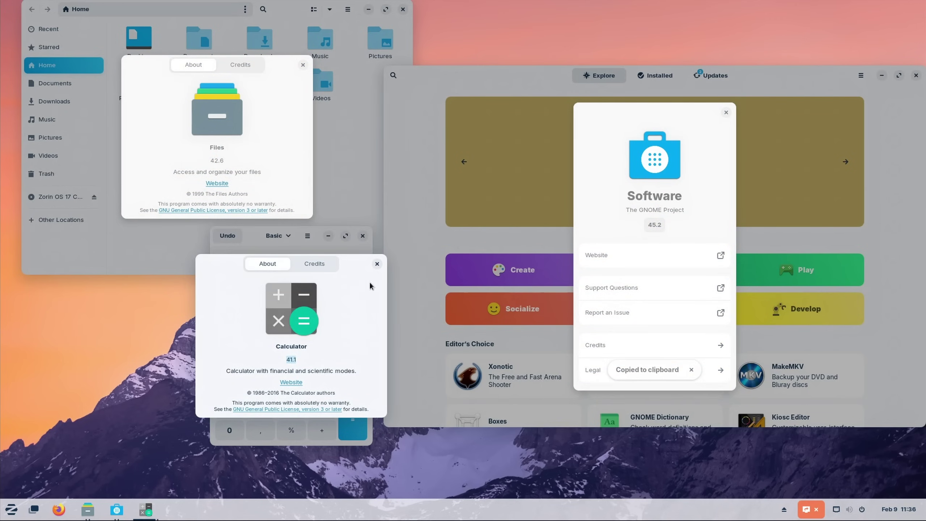
pyautogui.click(375, 263)
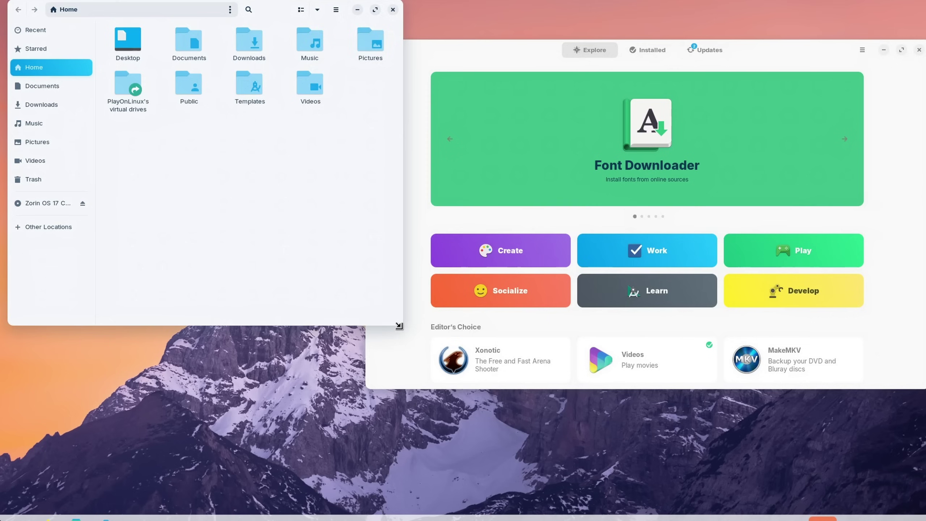
# - Resize the Files and Software windows so they sit side by side
pyautogui.moveTo(400, 327); pyautogui.dragTo(461, 359)
pyautogui.click(920, 389)
pyautogui.moveTo(920, 389); pyautogui.dragTo(731, 434)
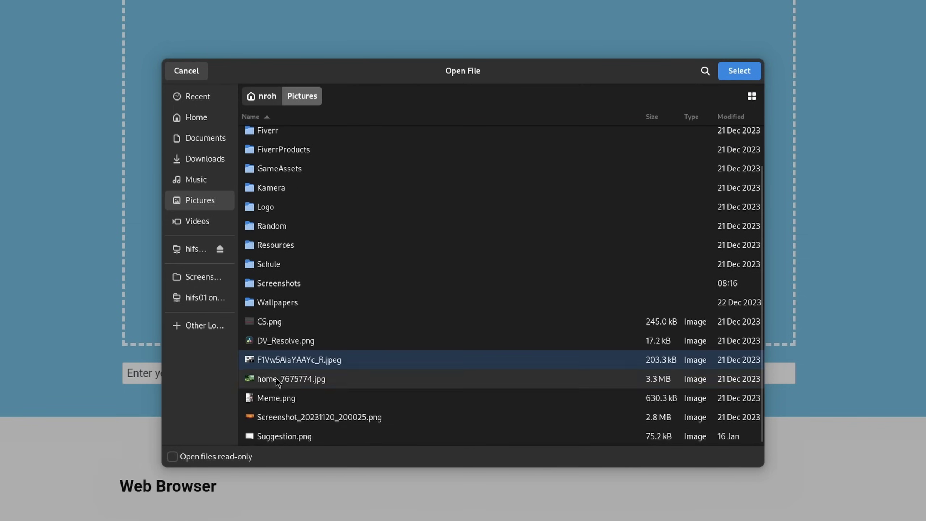
# - Pick home-7675774.jpg, then settle on the nature image over the triangles image in File Upload
pyautogui.click(277, 378)
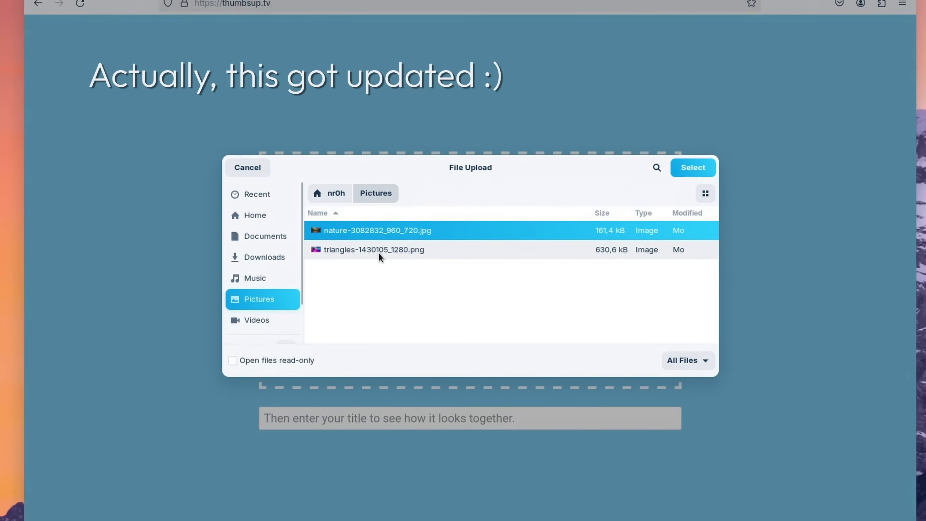
pyautogui.click(377, 249)
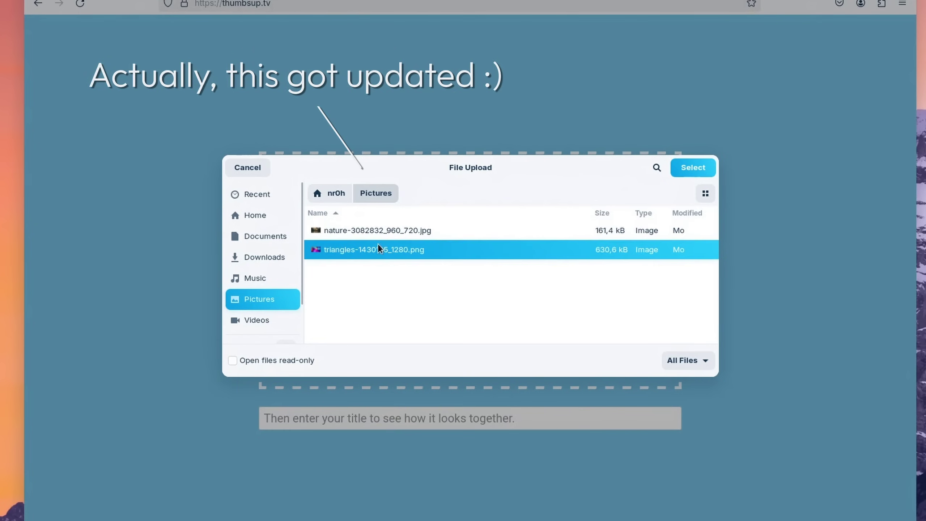
pyautogui.click(380, 234)
pyautogui.click(382, 249)
pyautogui.click(386, 233)
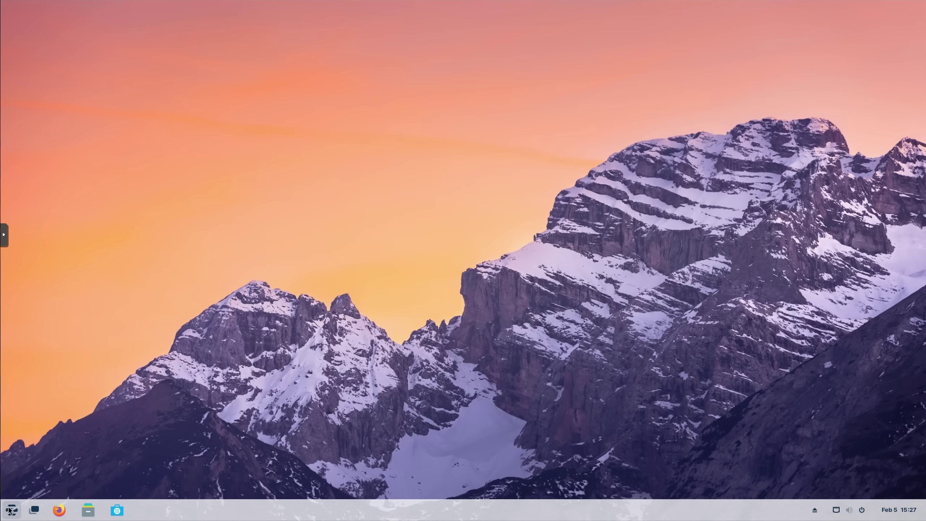
# - Launch Zorin Appearance, rotate the workspace cube to the first workspace, and enable fractional scaling
pyautogui.click(10, 510)
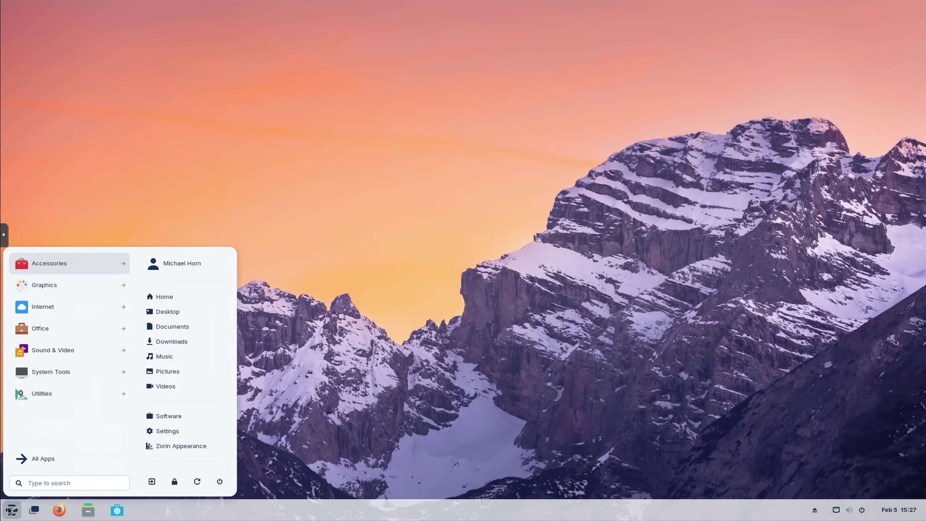
pyautogui.click(178, 448)
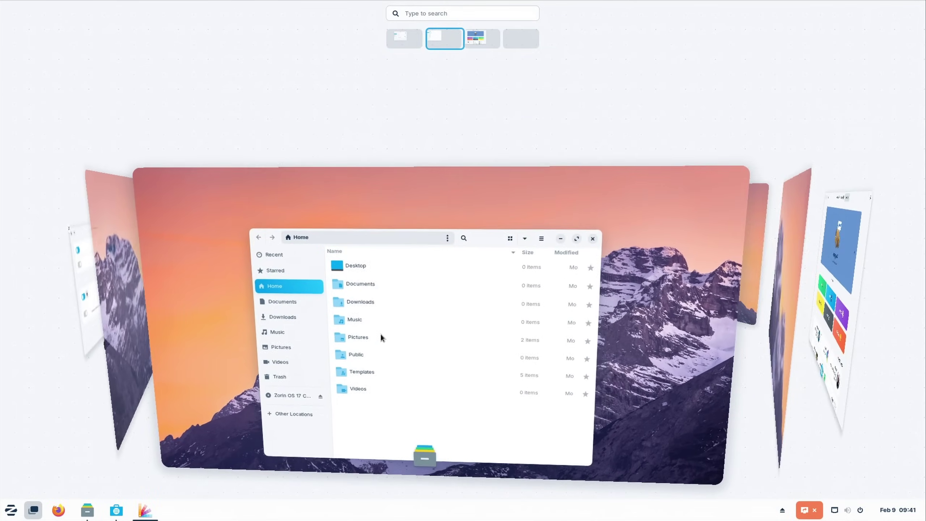
pyautogui.moveTo(381, 333); pyautogui.dragTo(904, 292)
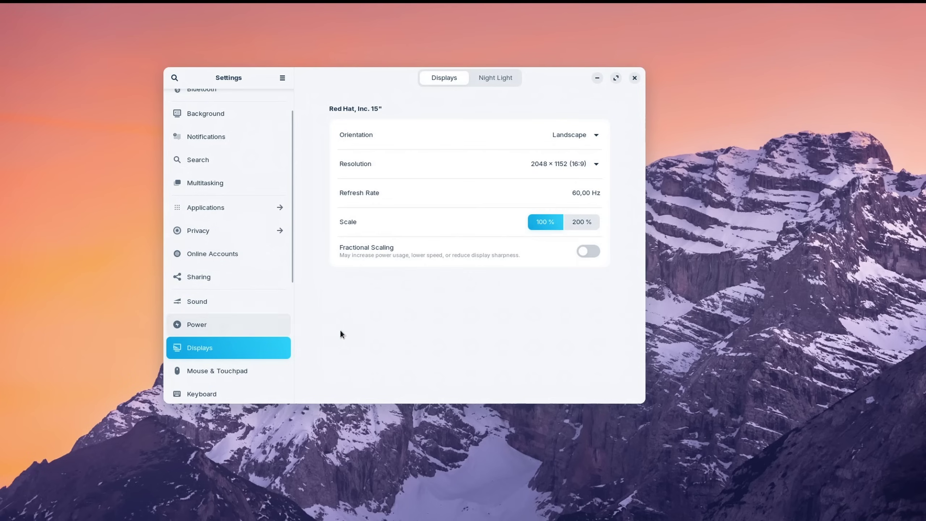
pyautogui.click(590, 250)
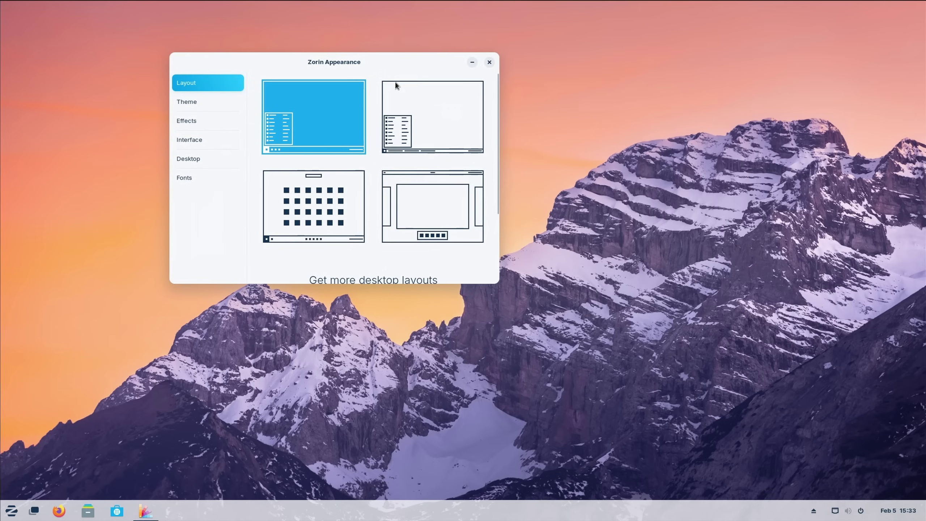
# - Apply the second desktop layout, then the third layout
pyautogui.click(411, 138)
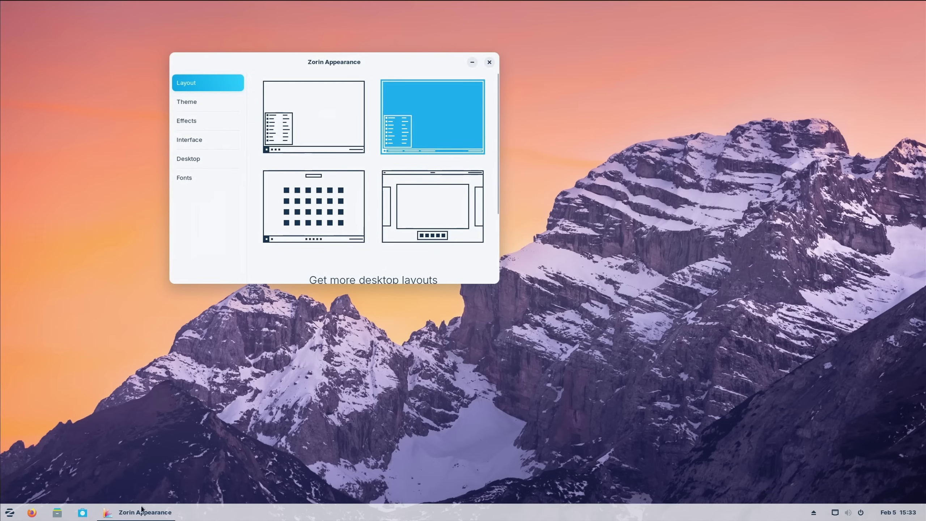
pyautogui.moveTo(139, 517)
pyautogui.click(297, 202)
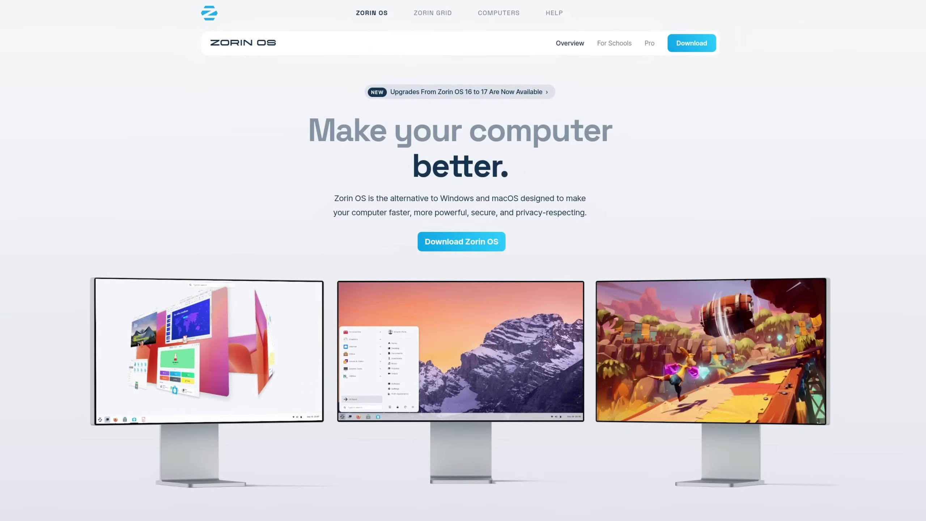
# - Browse the Zorin Help pages and read the Set Up Sound article
pyautogui.click(549, 16)
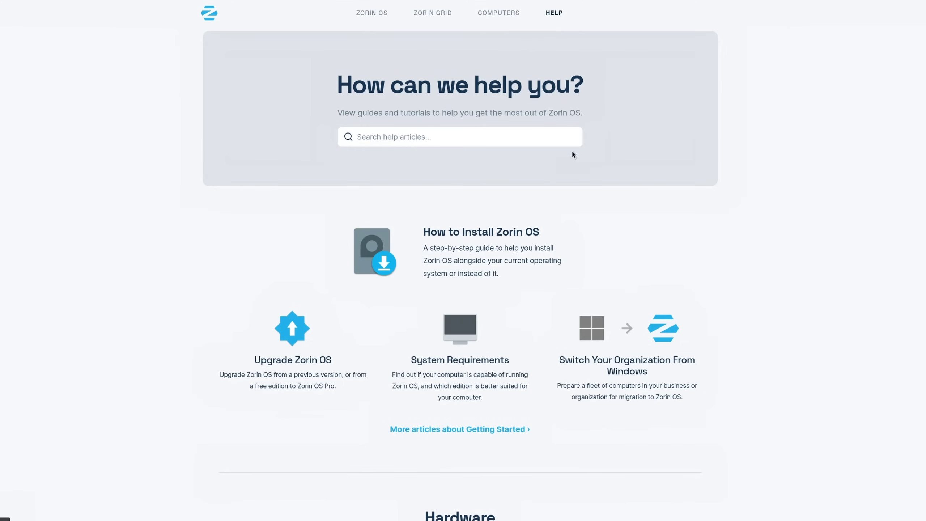
pyautogui.scroll(-2, 571, 154)
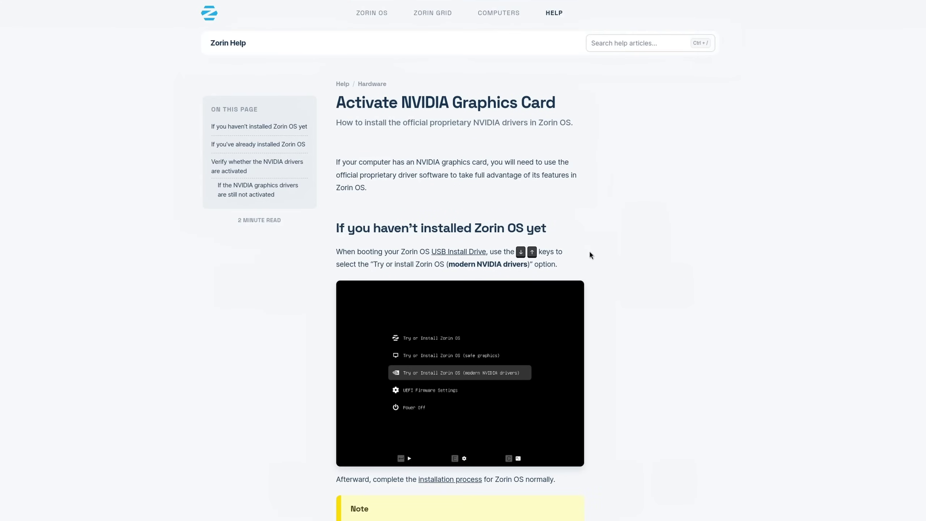
pyautogui.scroll(-4, 591, 254)
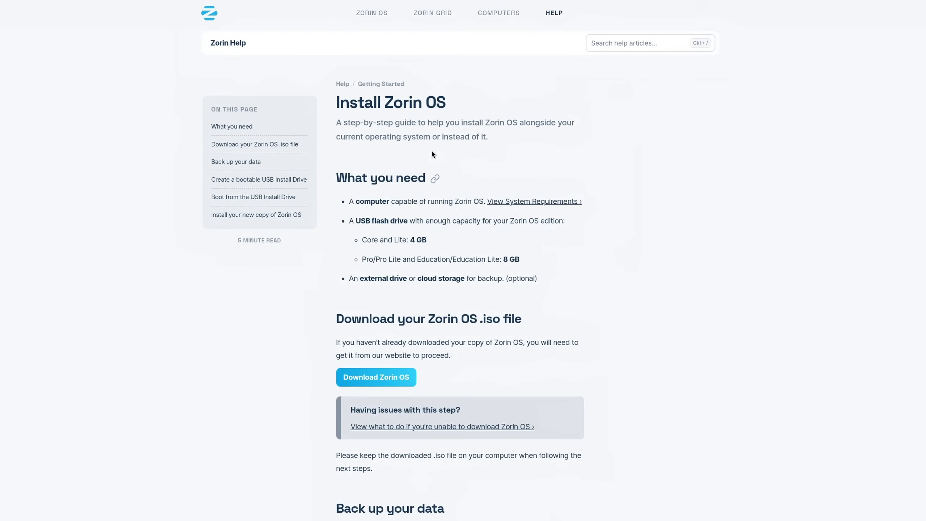
pyautogui.scroll(-1, 406, 148)
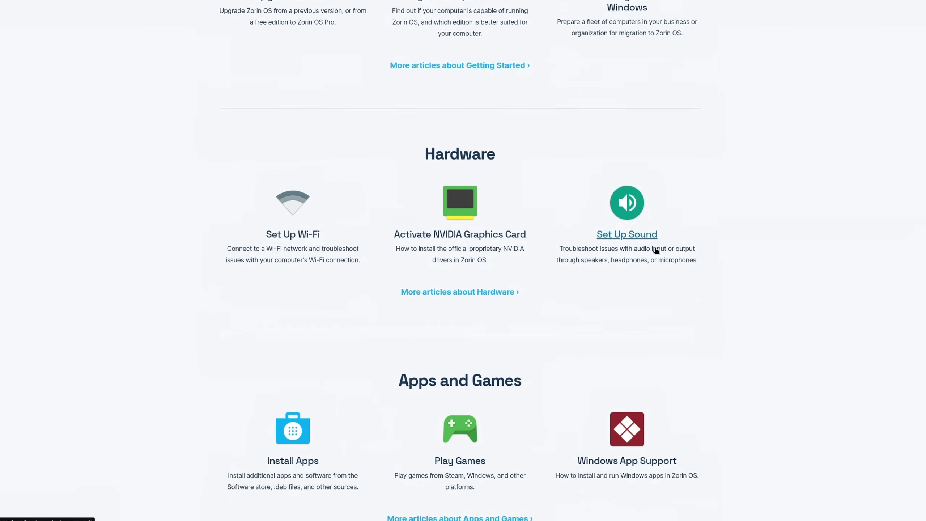
pyautogui.scroll(-3, 616, 188)
pyautogui.click(621, 165)
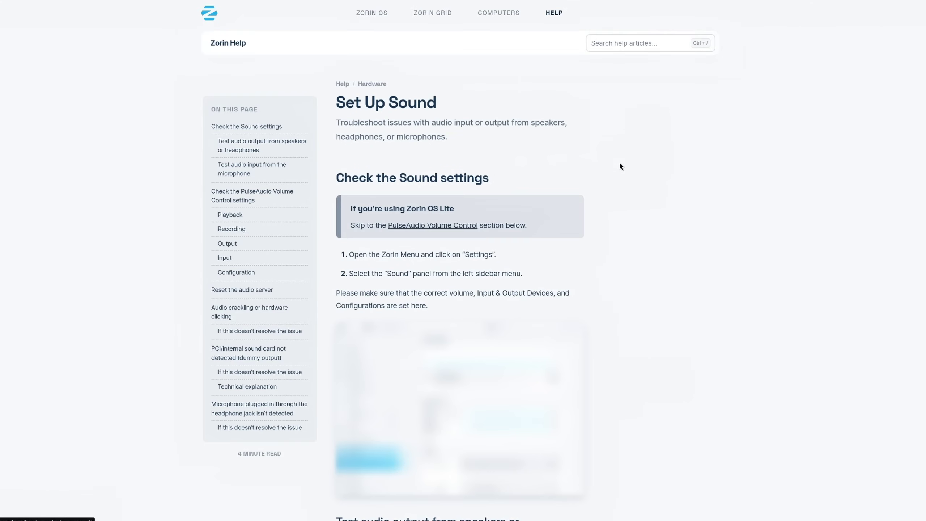
pyautogui.scroll(-6, 619, 161)
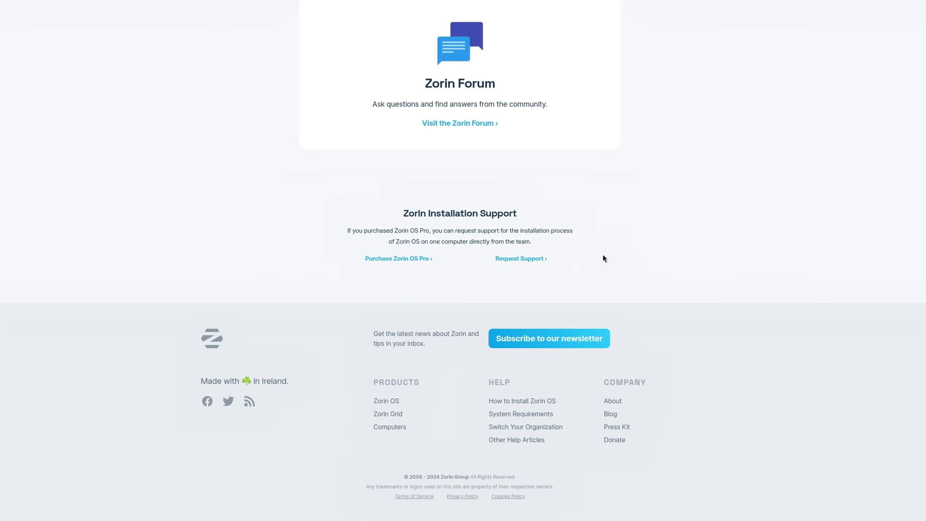
# - View the installation support request page, then the Zorin OS 17 Pro checkout and Zorin Grid pages
pyautogui.click(524, 258)
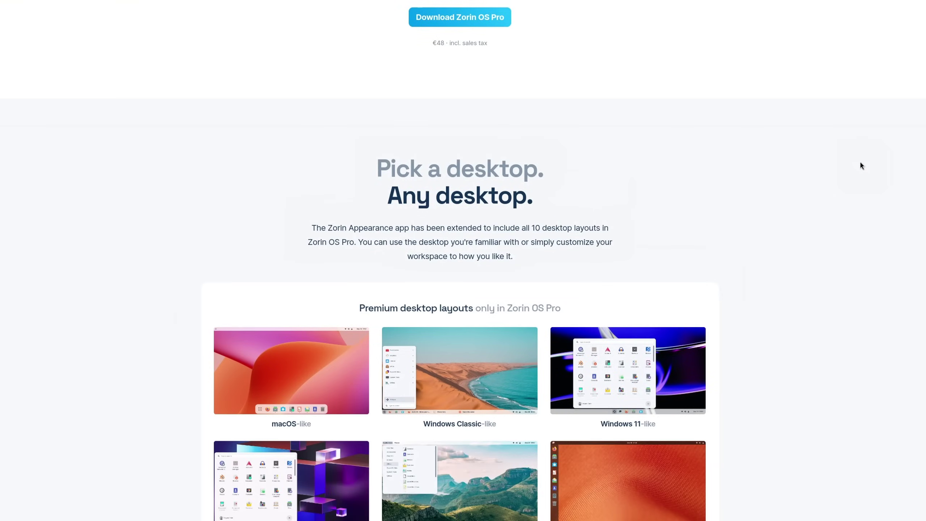
pyautogui.scroll(-10, 859, 161)
pyautogui.scroll(-10, 857, 175)
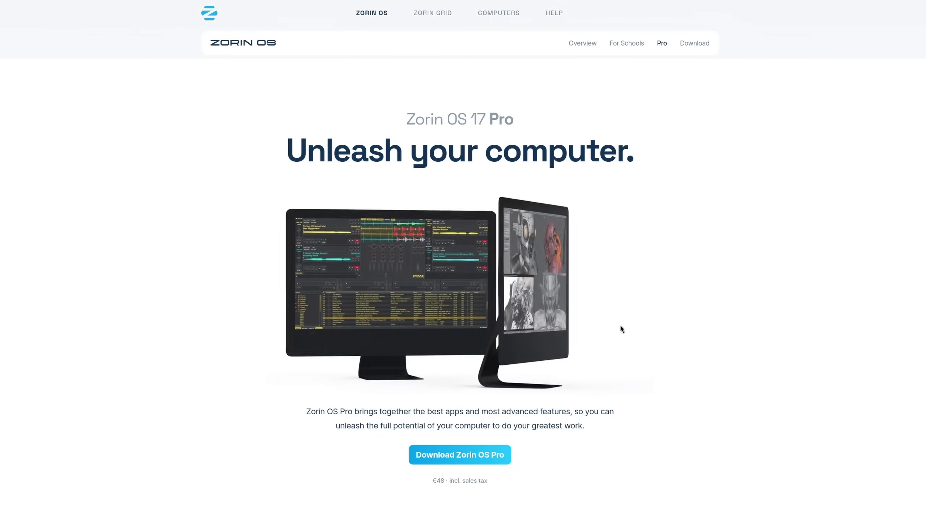
pyautogui.click(475, 453)
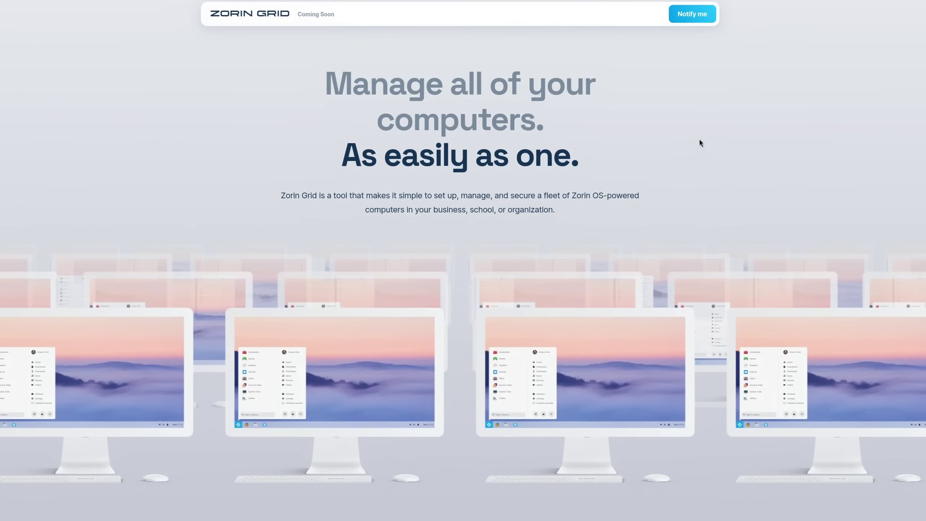
pyautogui.scroll(-10, 700, 140)
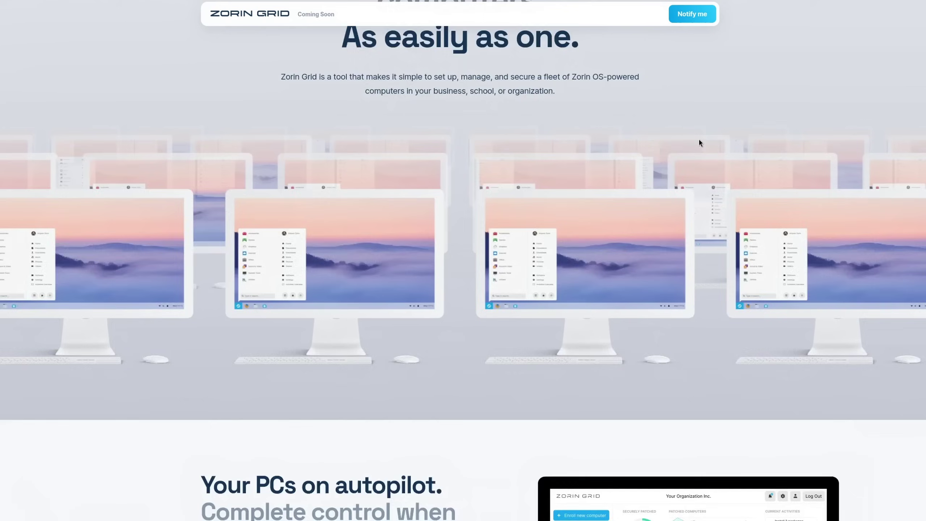
pyautogui.scroll(-1, 700, 143)
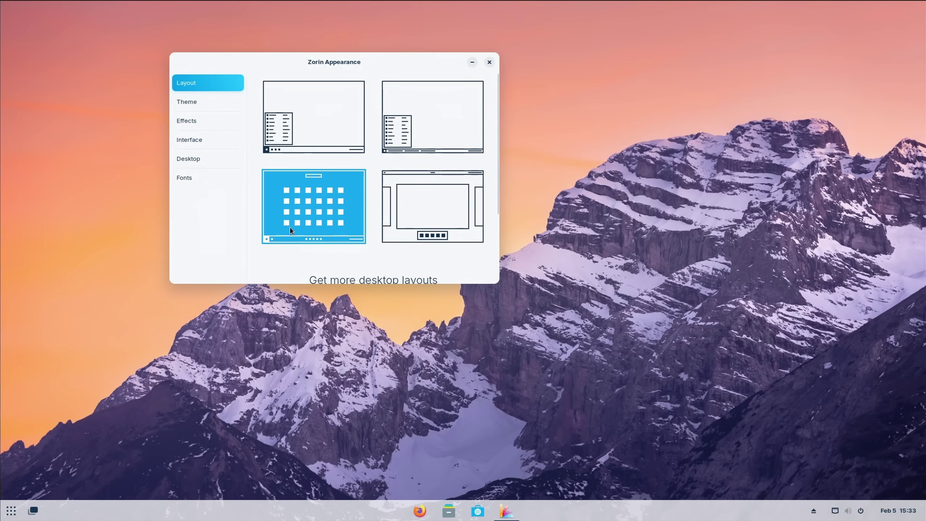
# - Bring up the full grid of installed applications and scroll through it
pyautogui.click(11, 510)
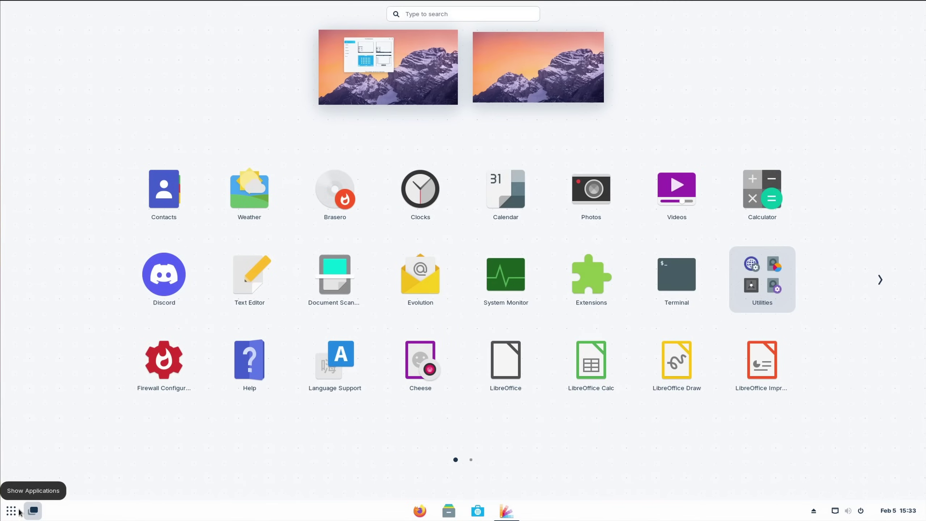
pyautogui.scroll(-1, 293, 307)
pyautogui.scroll(1, 256, 362)
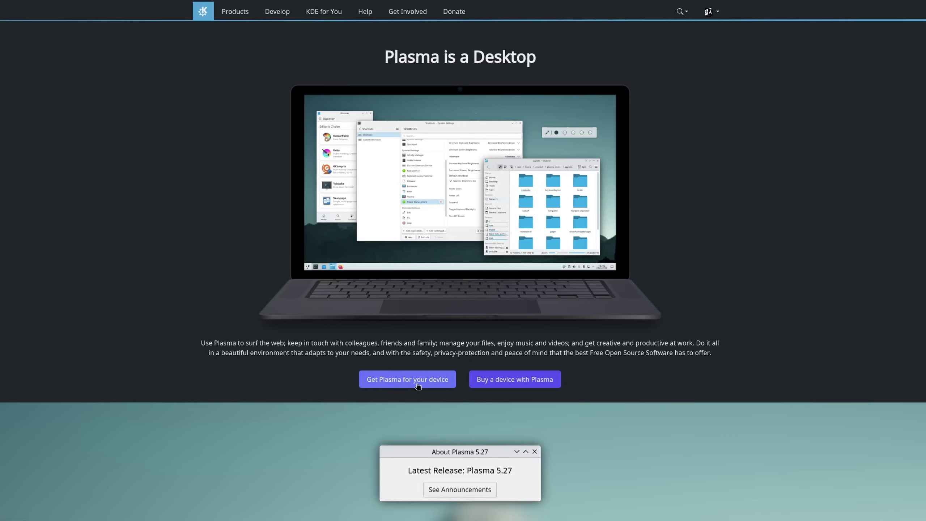
# - From KDE's 'Plasma is a Desktop' page, go to the list of distributions shipping Plasma
pyautogui.click(418, 379)
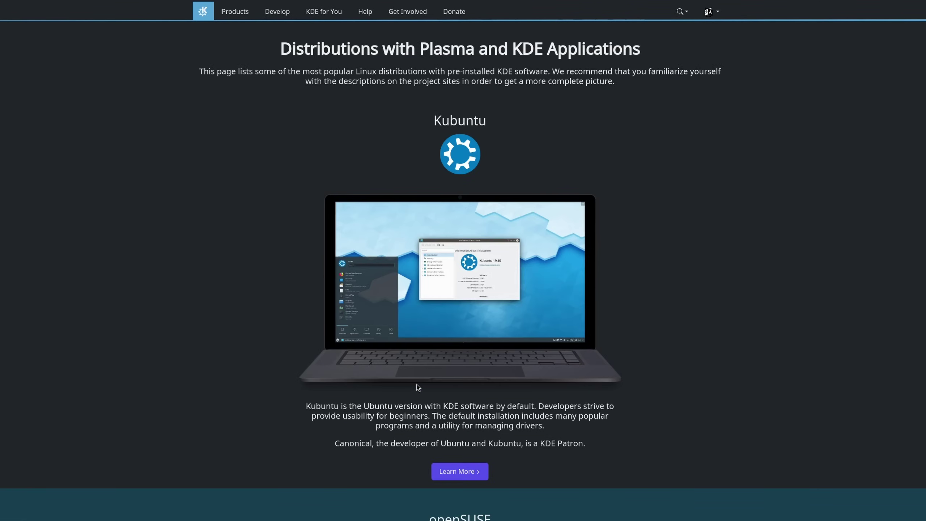